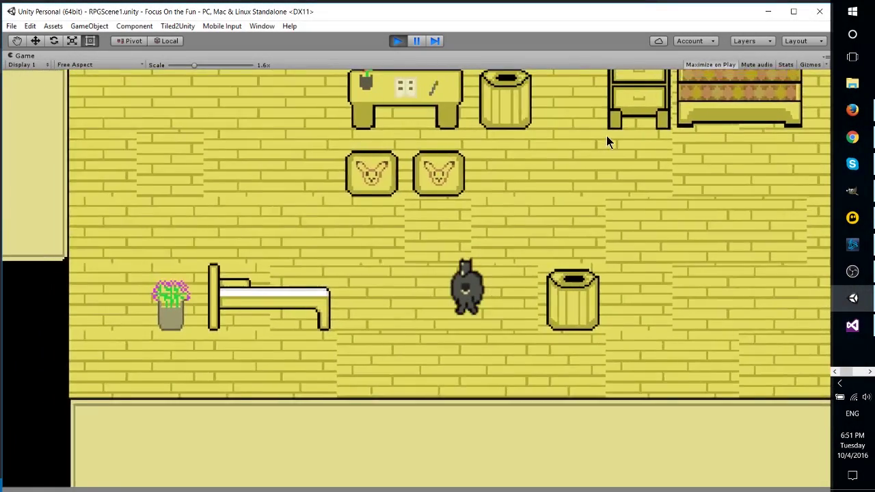
{"action": "key", "text": "Left"}
Walk the goat character around the room in all four directions to check its walk and idle animations, and stop play mode.
{"action": "key", "text": "Down"}
{"action": "key", "text": "Up"}
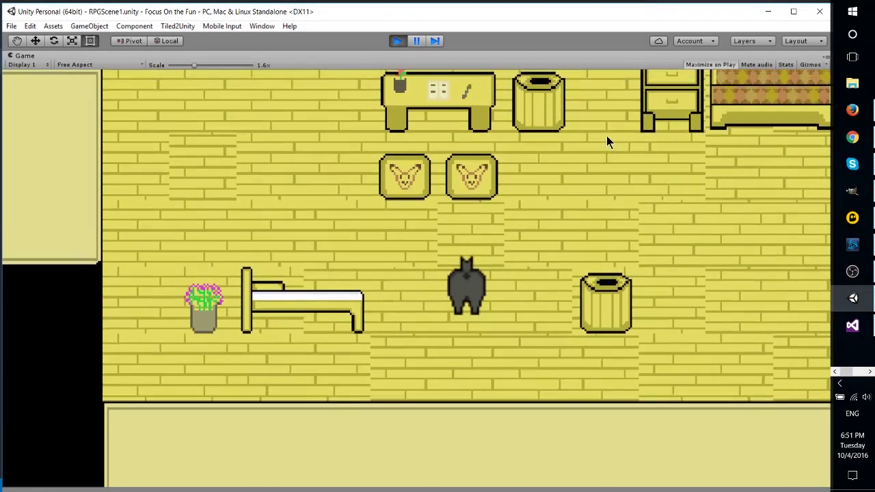
{"action": "key", "text": "Down"}
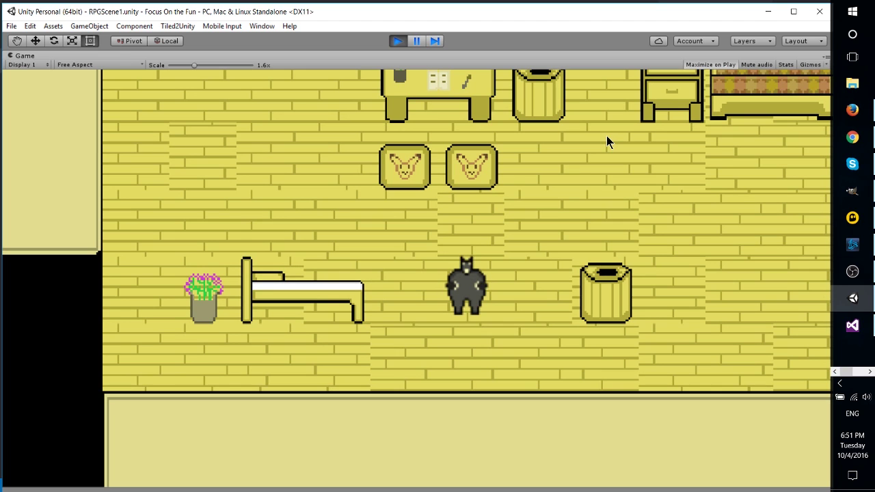
{"action": "key", "text": "Up"}
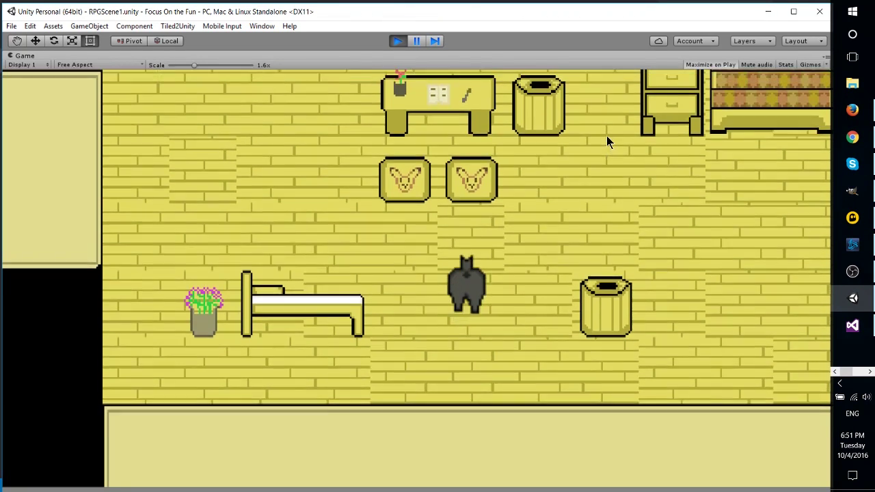
{"action": "key", "text": "Down"}
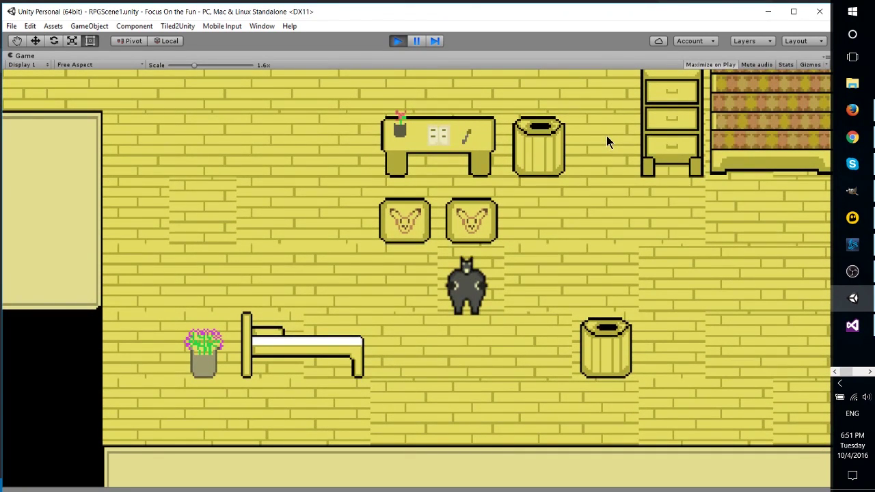
{"action": "key", "text": "Down"}
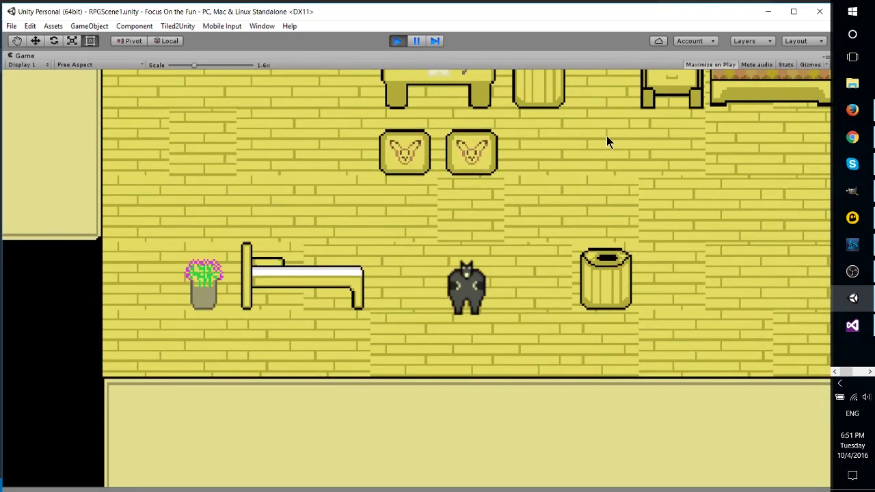
{"action": "key", "text": "Right"}
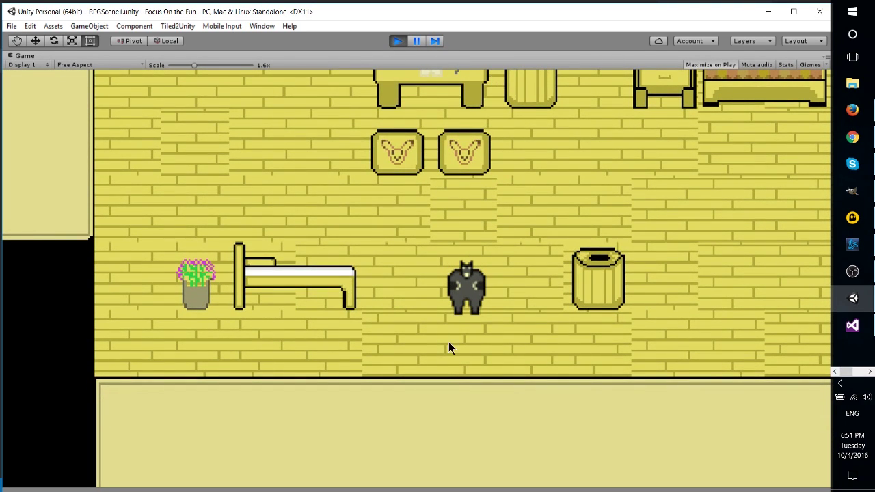
{"action": "key", "text": "Left"}
{"action": "key", "text": "Up"}
{"action": "key", "text": "Right"}
{"action": "key", "text": "Down"}
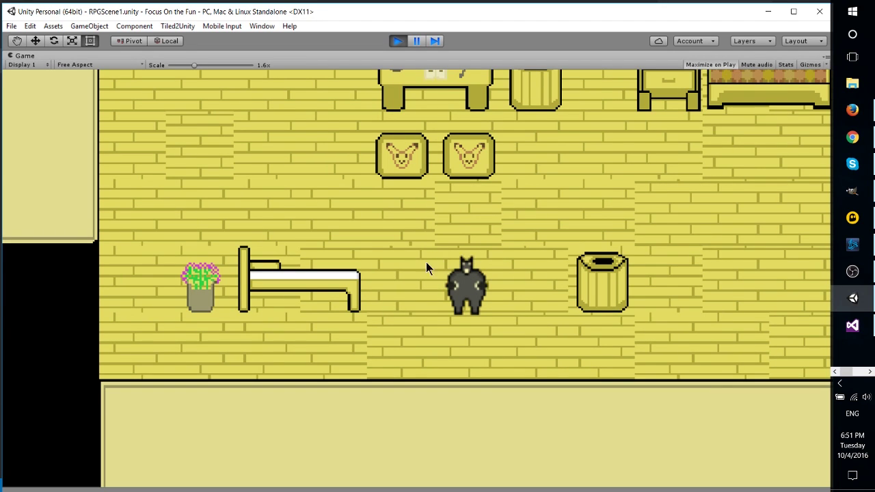
{"action": "key", "text": "Right"}
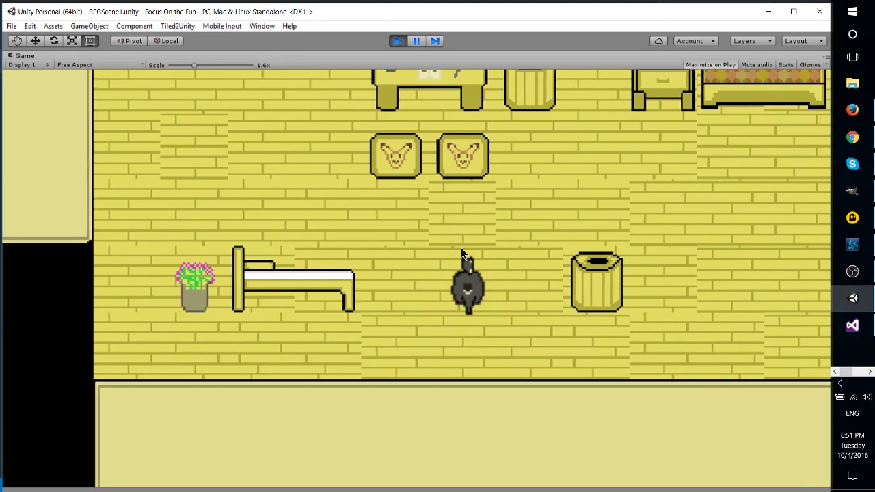
{"action": "key", "text": "Right"}
{"action": "key", "text": "Left"}
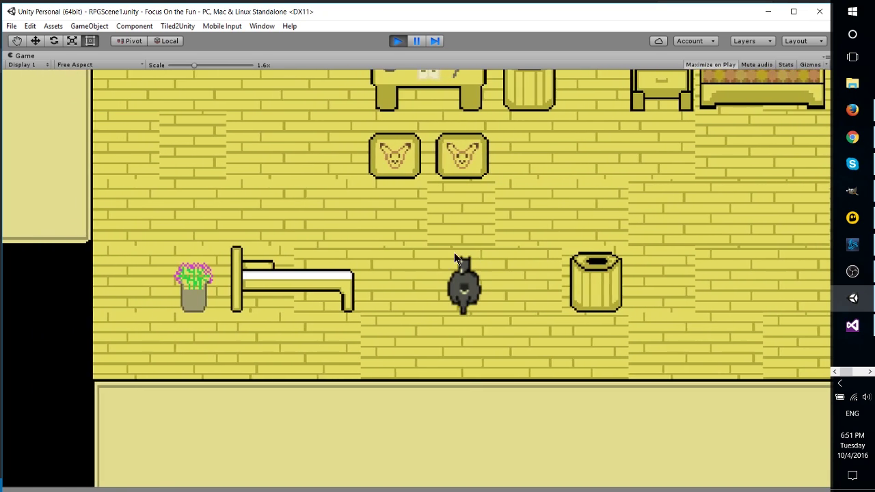
{"action": "key", "text": "Left"}
{"action": "key", "text": "Right"}
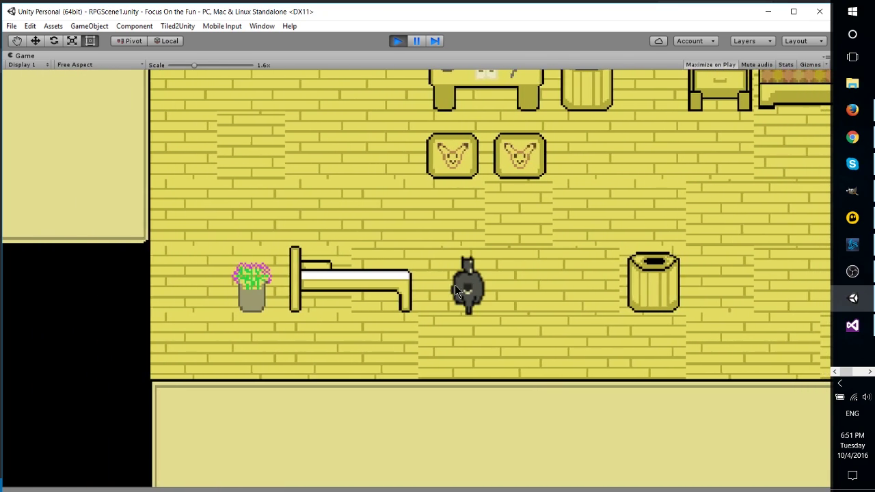
{"action": "key", "text": "Right"}
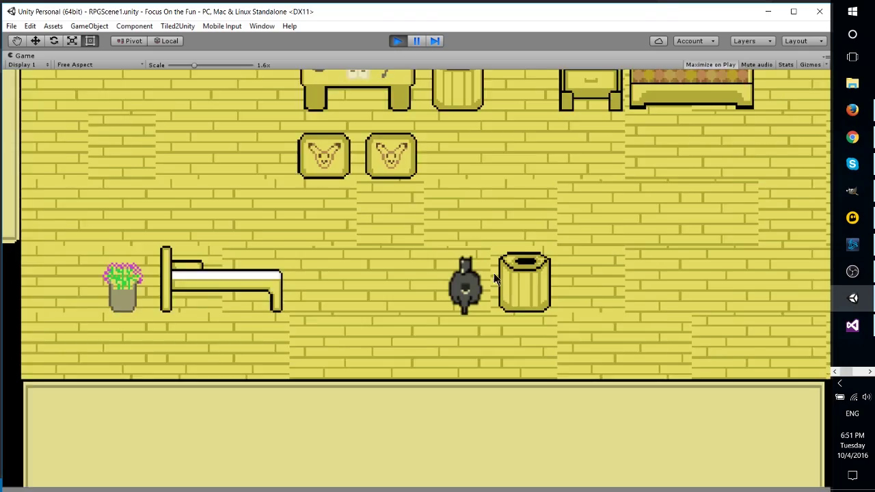
{"action": "key", "text": "Left"}
{"action": "key", "text": "Up"}
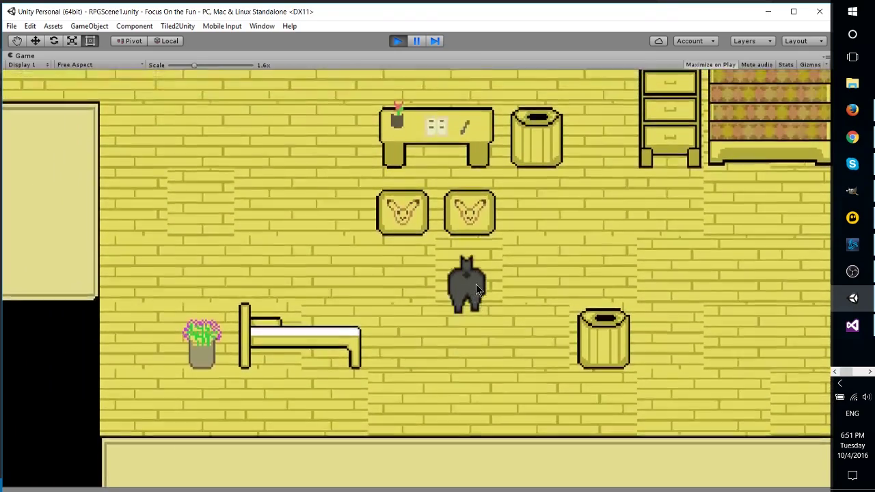
{"action": "key", "text": "Left"}
{"action": "key", "text": "Down"}
{"action": "key", "text": "Right"}
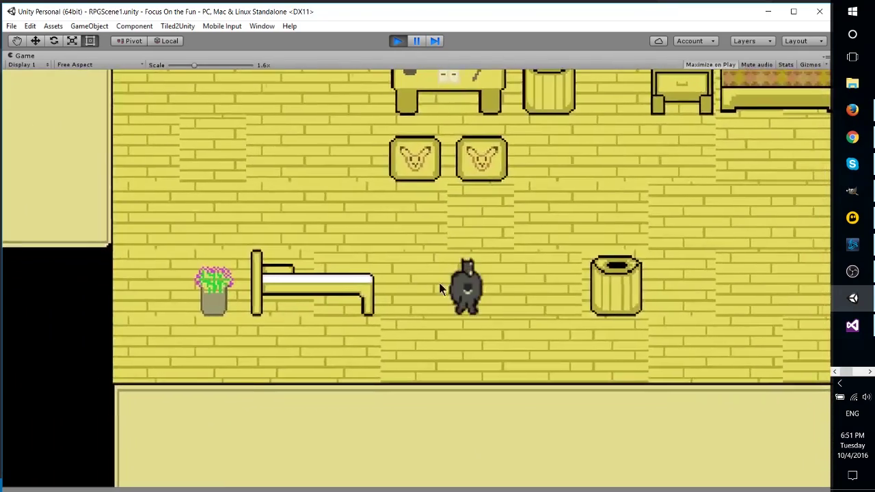
{"action": "key", "text": "Right"}
{"action": "key", "text": "Up"}
{"action": "key", "text": "Left"}
{"action": "key", "text": "Up"}
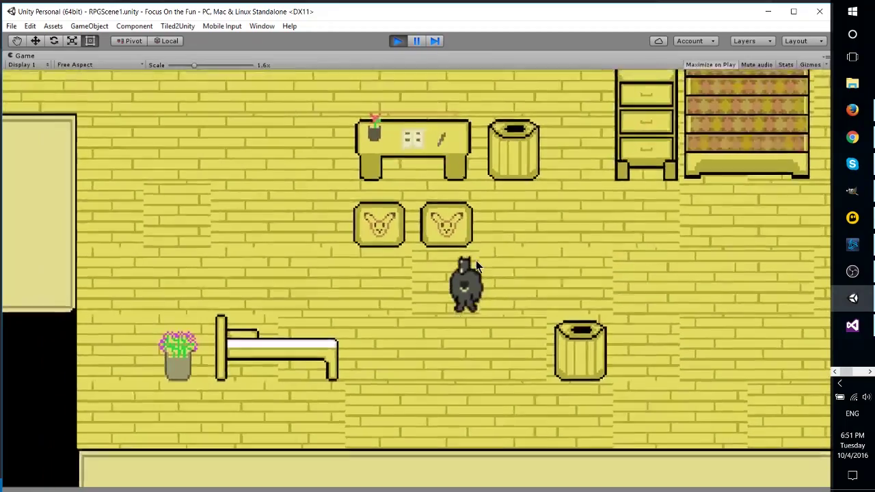
{"action": "key", "text": "Left"}
{"action": "key", "text": "Down"}
{"action": "key", "text": "Right"}
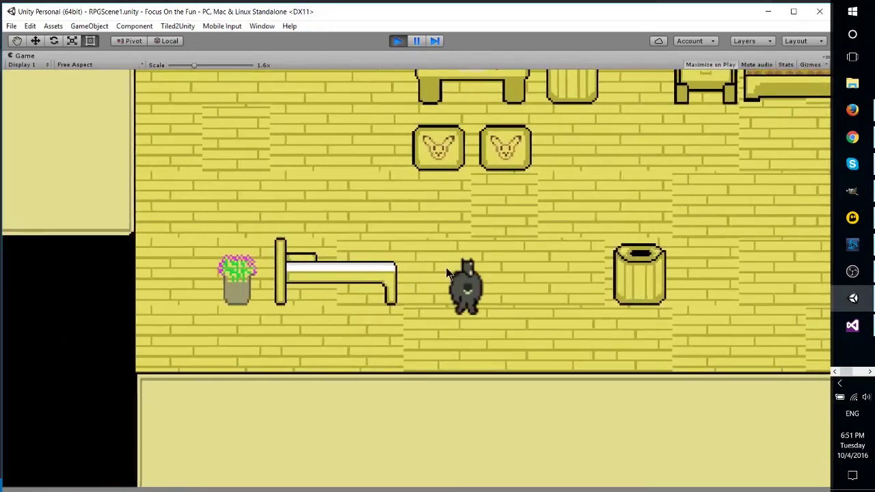
{"action": "key", "text": "Up"}
{"action": "key", "text": "Right"}
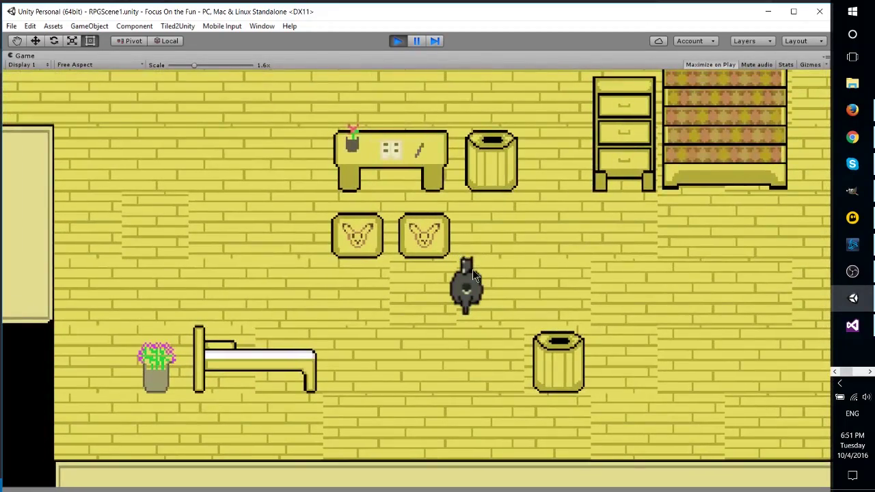
{"action": "key", "text": "Down"}
{"action": "key", "text": "Left"}
{"action": "key", "text": "Left"}
{"action": "key", "text": "Up"}
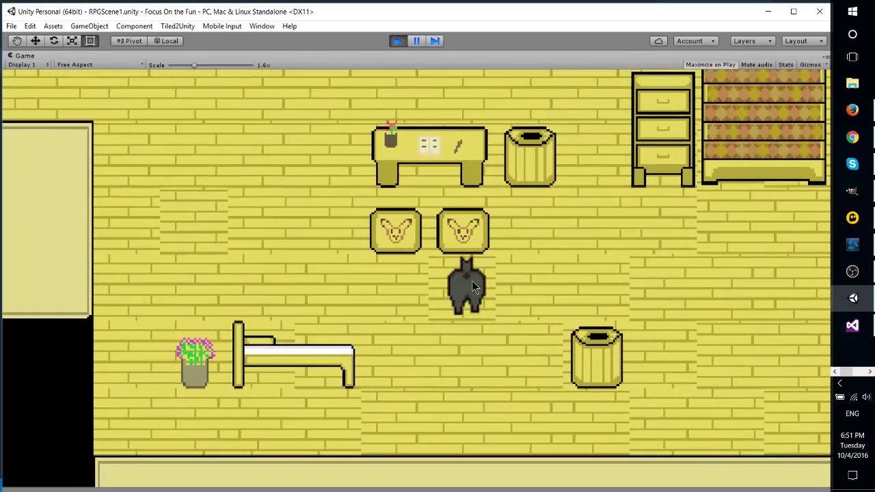
{"action": "key", "text": "Down"}
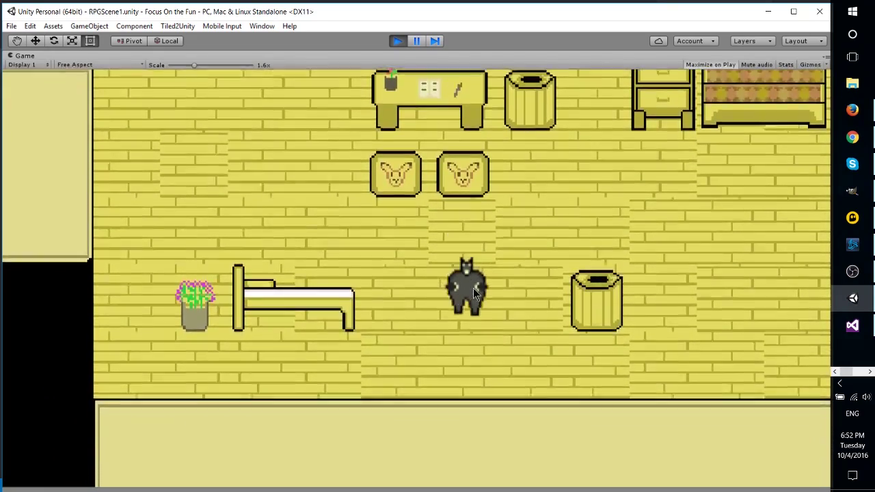
{"action": "key", "text": "Right"}
{"action": "key", "text": "Left"}
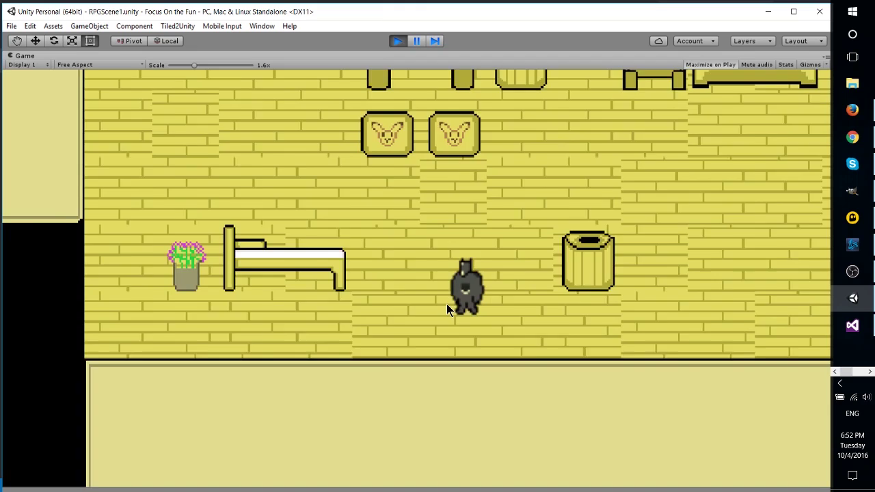
{"action": "key", "text": "Up"}
{"action": "key", "text": "Down"}
{"action": "key", "text": "Right"}
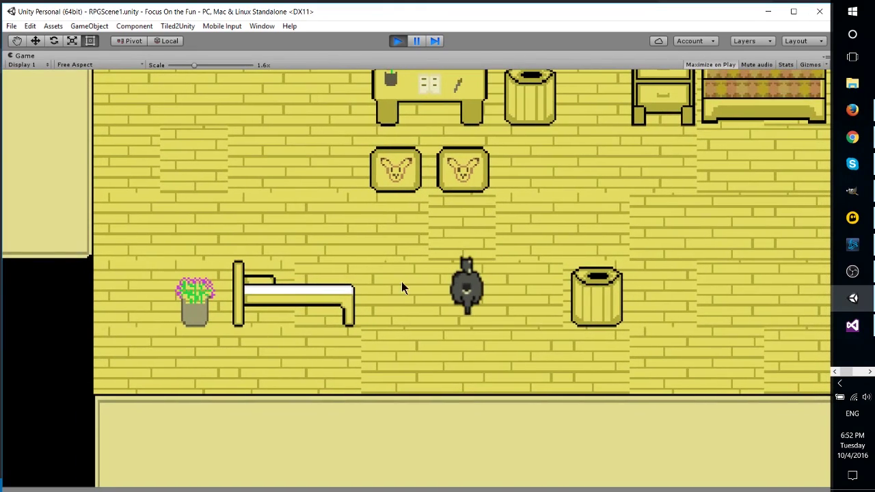
{"action": "key", "text": "Down"}
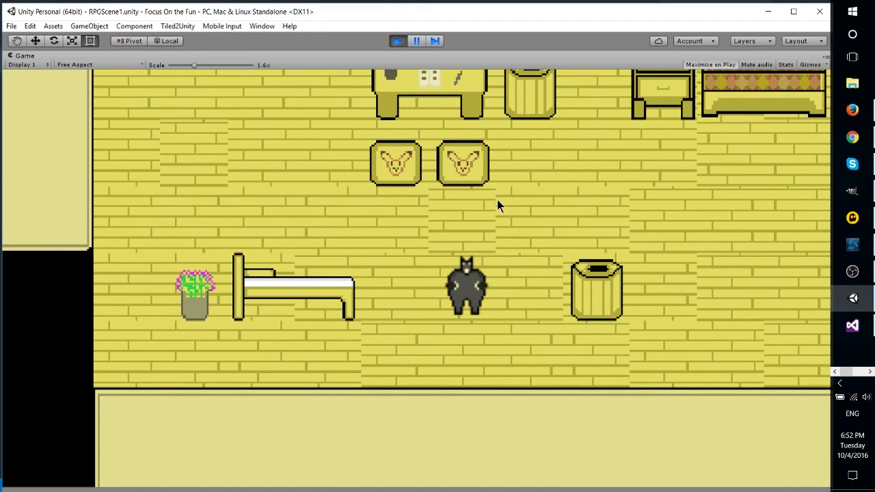
{"action": "key", "text": "Left"}
{"action": "left_click", "coordinate": [397, 41]}
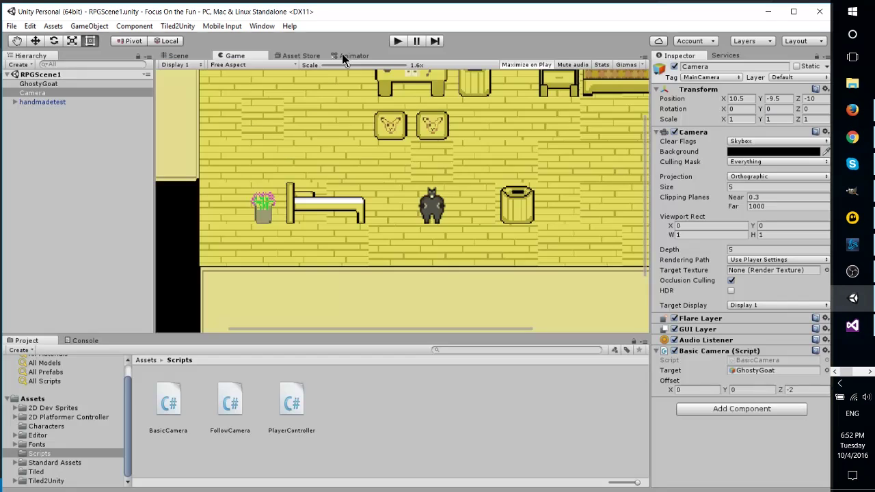
Show the Base Layer state graph of the GhostyGoat animator controller.
{"action": "left_click", "coordinate": [354, 55]}
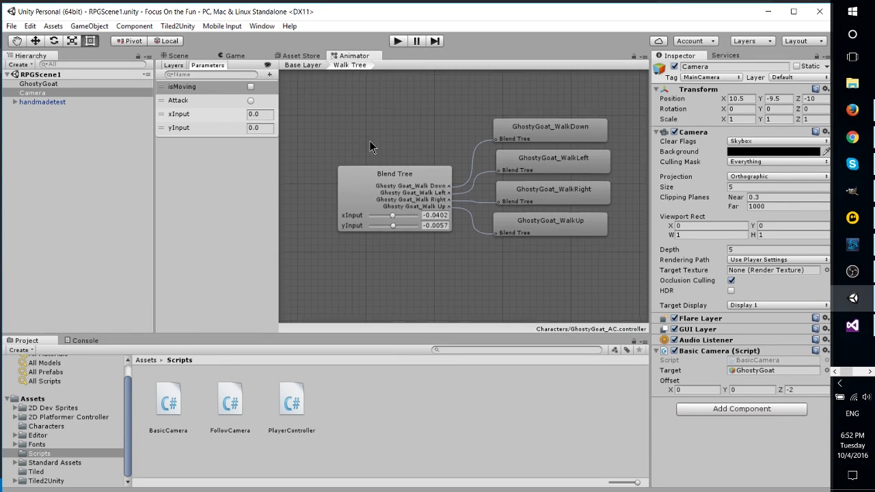
{"action": "left_click", "coordinate": [300, 65]}
{"action": "middle_click_drag", "start_coordinate": [379, 102], "coordinate": [420, 107]}
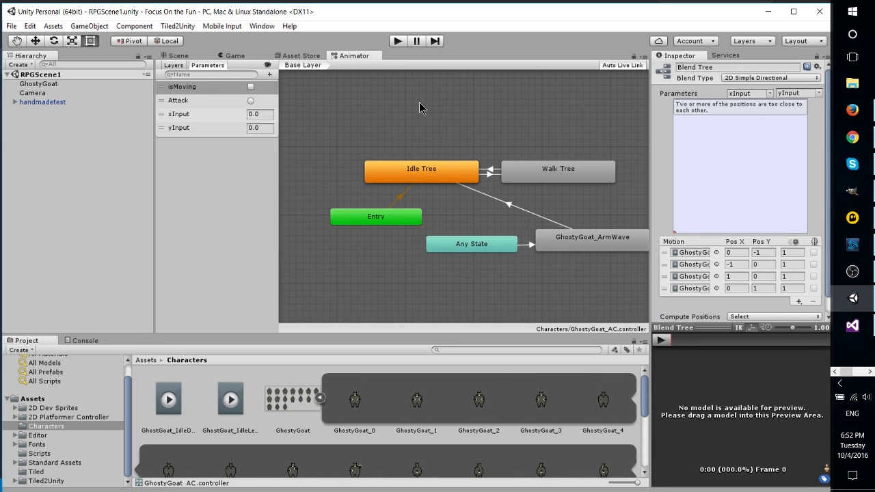
{"action": "middle_click_drag", "start_coordinate": [472, 117], "coordinate": [445, 121]}
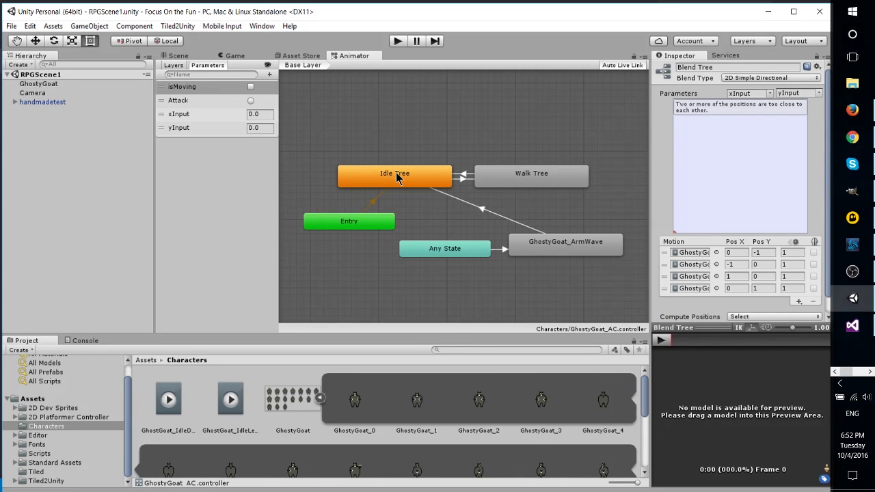
{"action": "right_click", "coordinate": [424, 132]}
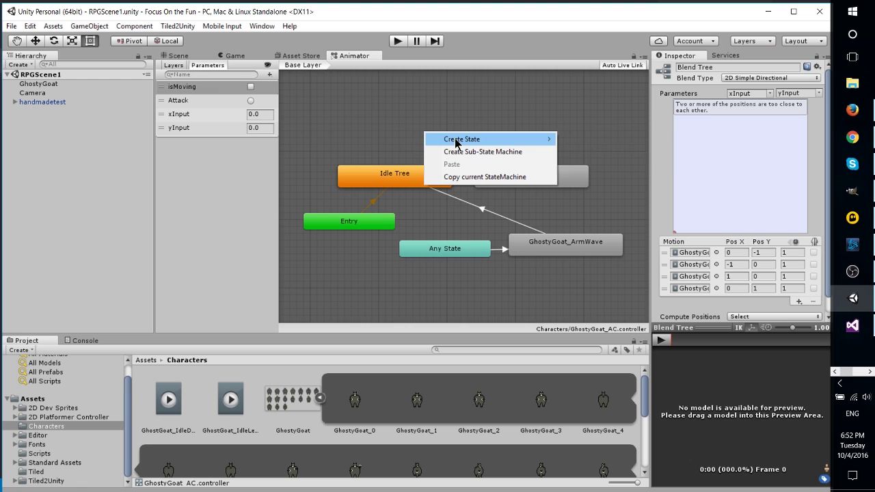
{"action": "mouse_move", "coordinate": [453, 143]}
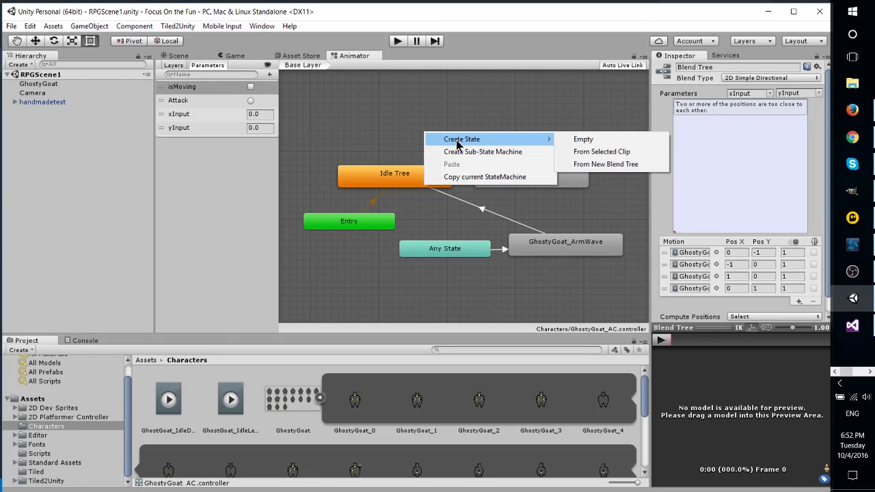
{"action": "left_click", "coordinate": [492, 110]}
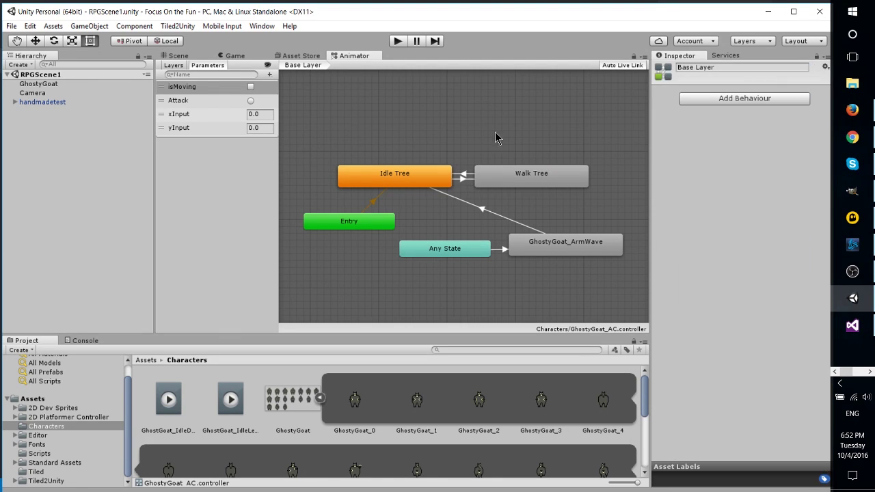
Examine the settings of the Idle Tree and Walk Tree states in the Base Layer.
{"action": "left_click", "coordinate": [517, 175]}
{"action": "left_click", "coordinate": [444, 144]}
{"action": "left_click", "coordinate": [431, 177]}
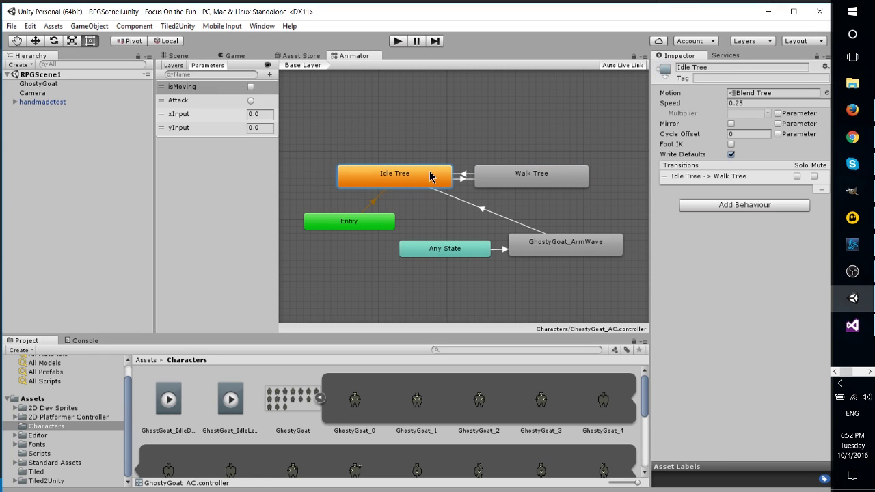
{"action": "left_click", "coordinate": [493, 172]}
{"action": "left_click", "coordinate": [401, 199]}
{"action": "left_click", "coordinate": [410, 182]}
{"action": "left_click", "coordinate": [521, 145]}
{"action": "left_click", "coordinate": [542, 178]}
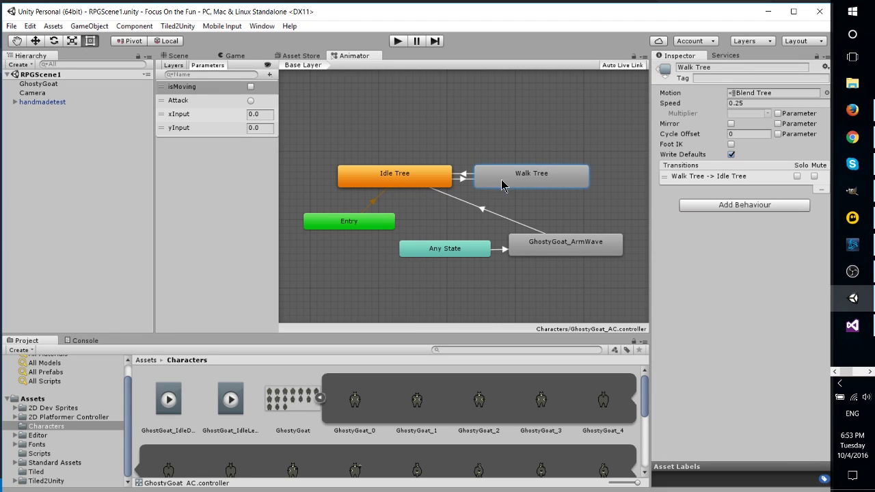
Inspect the exit time and isMoving conditions of the transitions between Idle Tree and Walk Tree in both directions.
{"action": "left_click", "coordinate": [461, 179]}
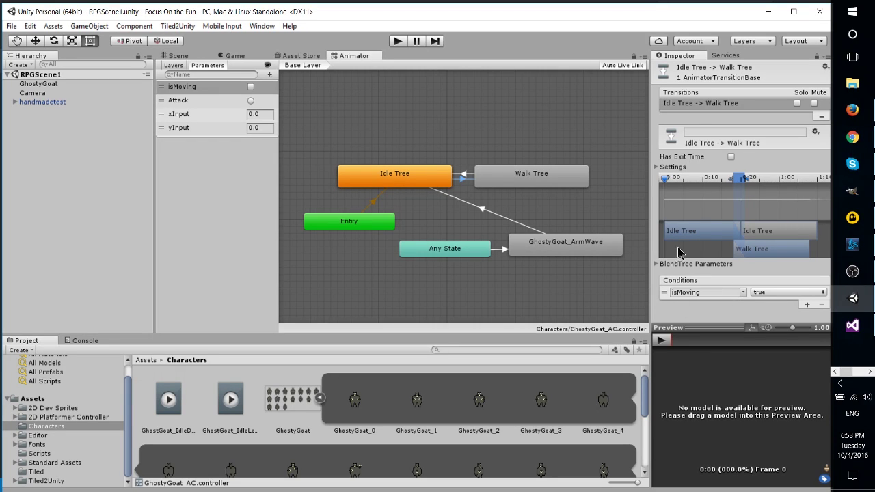
{"action": "left_click", "coordinate": [398, 181]}
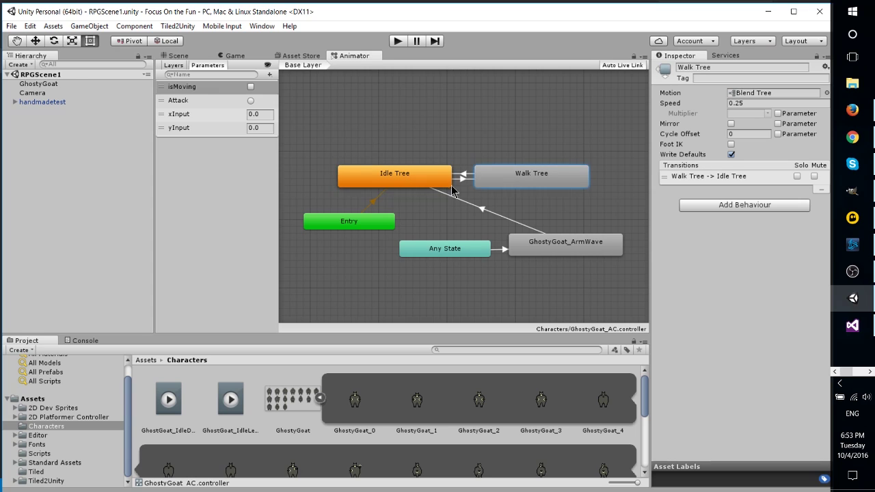
{"action": "left_click", "coordinate": [459, 178]}
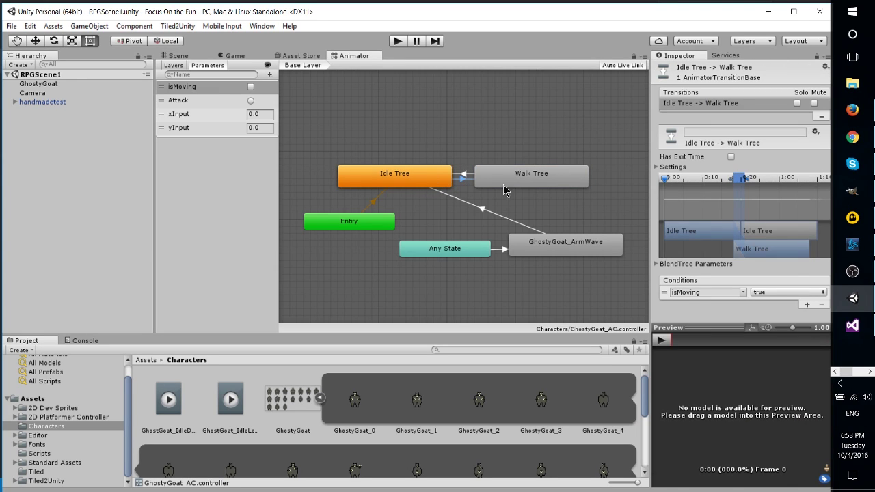
{"action": "left_click", "coordinate": [464, 175]}
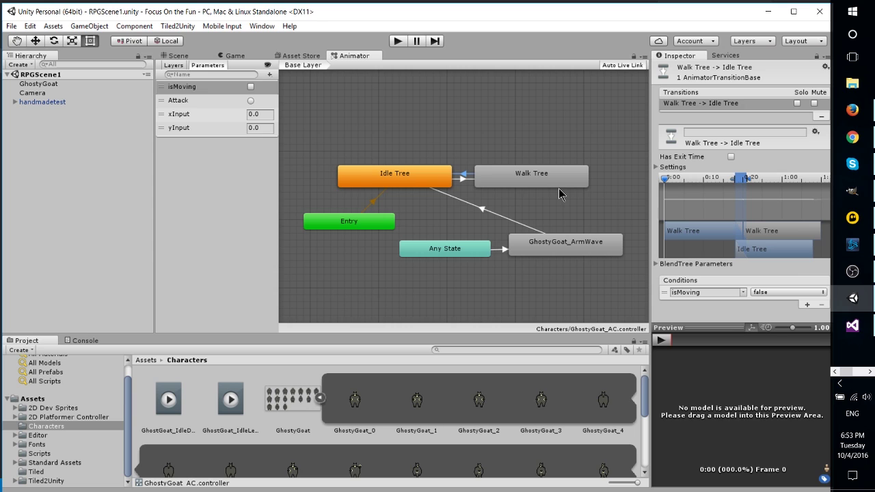
{"action": "left_click", "coordinate": [430, 181]}
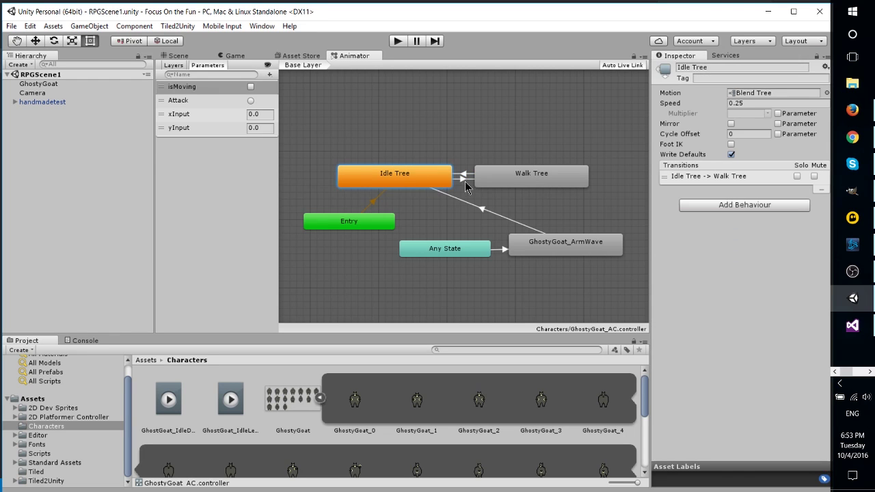
Open the blend tree inside Idle Tree and review the available blend types, keeping 2D Simple Directional.
{"action": "left_click", "coordinate": [462, 181]}
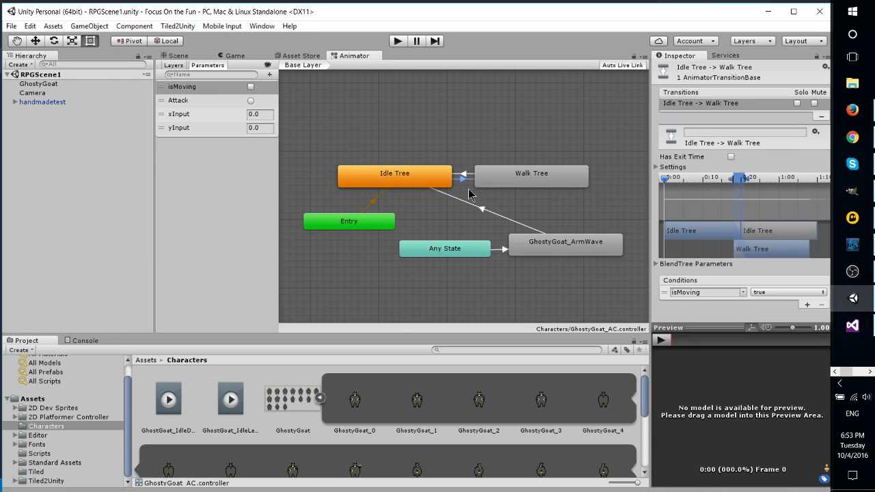
{"action": "left_click", "coordinate": [485, 181]}
{"action": "double_click", "coordinate": [401, 185]}
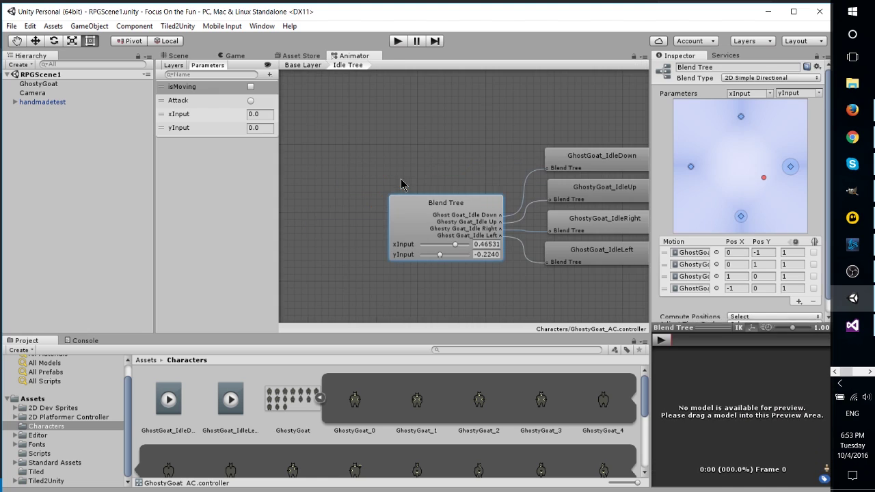
{"action": "middle_click_drag", "start_coordinate": [458, 162], "coordinate": [385, 146]}
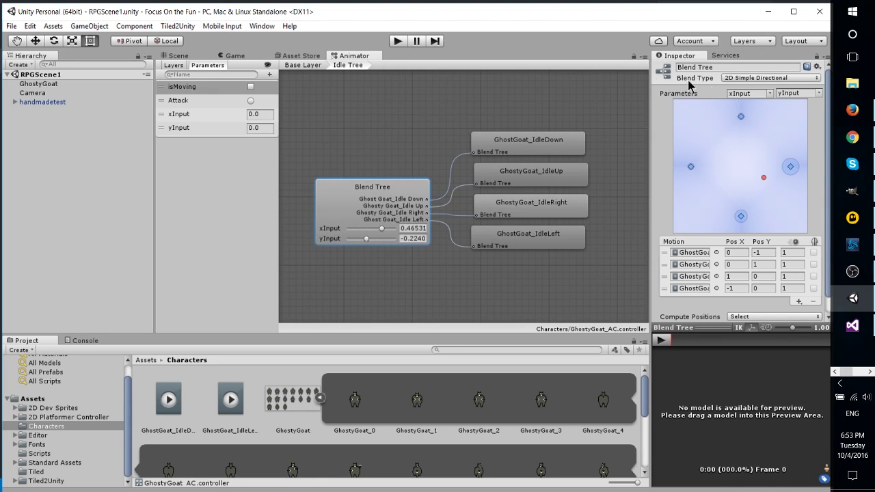
{"action": "left_click", "coordinate": [746, 80]}
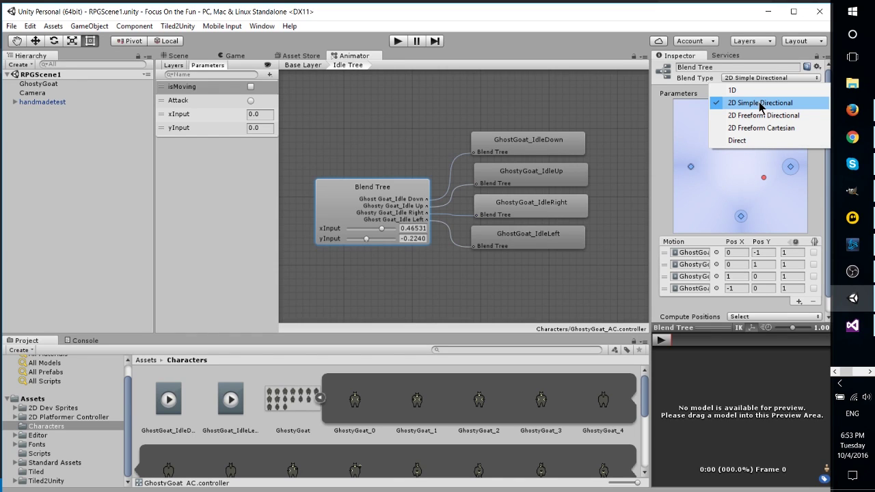
{"action": "left_click", "coordinate": [677, 109]}
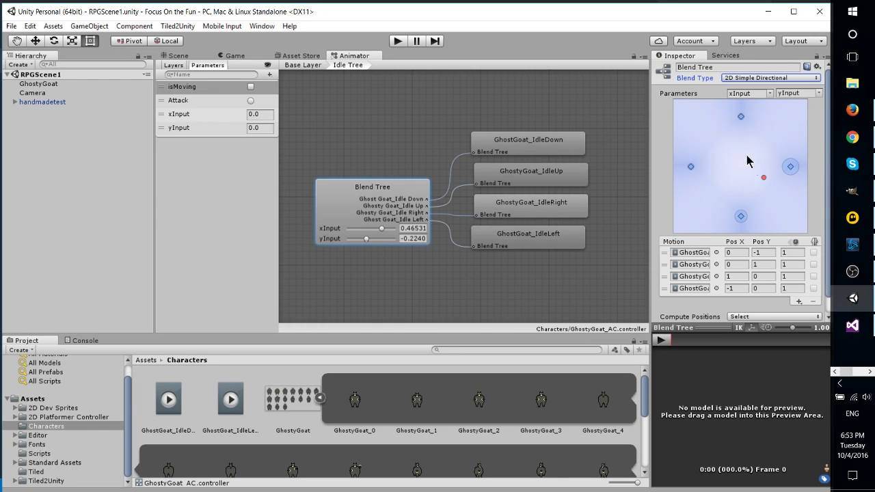
Preview the idle blend near the upward motion and highlight the influence areas of the individual directional idle motions.
{"action": "mouse_move", "coordinate": [765, 176]}
{"action": "left_mouse_down"}
{"action": "mouse_move", "coordinate": [742, 112]}
{"action": "mouse_move", "coordinate": [715, 168]}
{"action": "mouse_move", "coordinate": [736, 139]}
{"action": "mouse_move", "coordinate": [762, 168]}
{"action": "mouse_move", "coordinate": [742, 201]}
{"action": "mouse_move", "coordinate": [742, 120]}
{"action": "mouse_move", "coordinate": [762, 165]}
{"action": "mouse_move", "coordinate": [740, 117]}
{"action": "mouse_move", "coordinate": [715, 168]}
{"action": "mouse_move", "coordinate": [775, 169]}
{"action": "mouse_move", "coordinate": [741, 117]}
{"action": "mouse_move", "coordinate": [715, 170]}
{"action": "mouse_move", "coordinate": [738, 140]}
{"action": "left_mouse_up"}
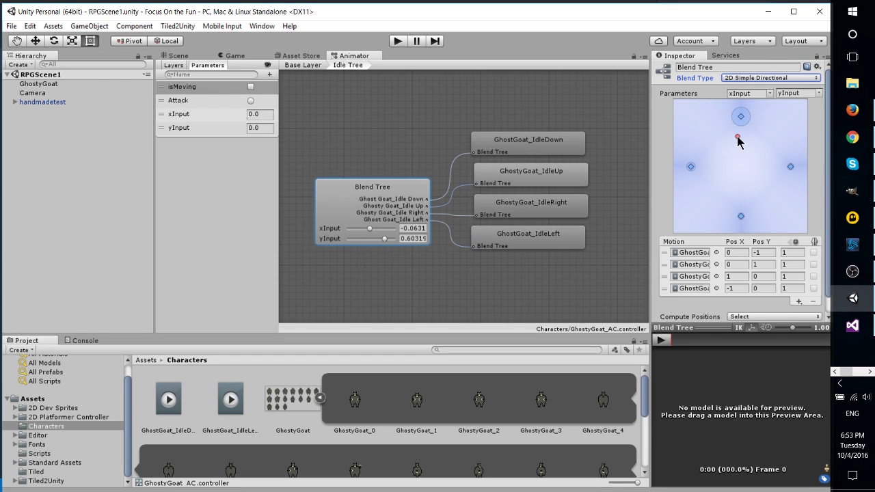
{"action": "left_click", "coordinate": [683, 253]}
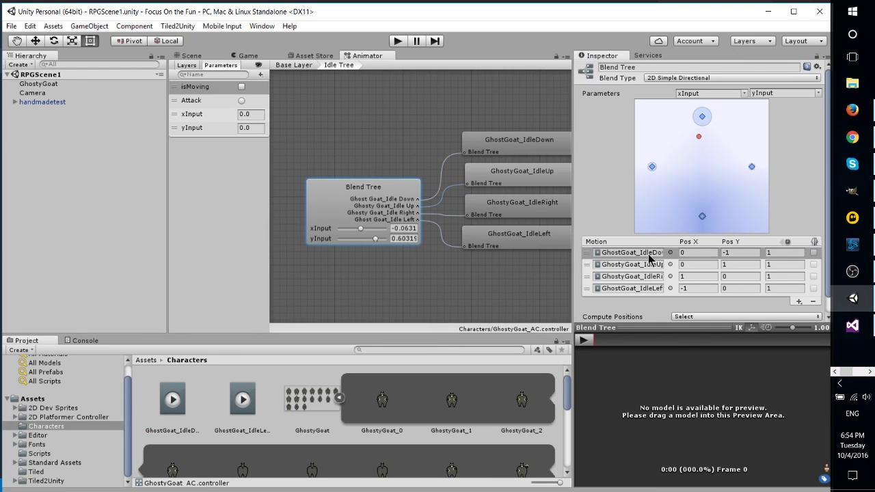
{"action": "left_click", "coordinate": [752, 167]}
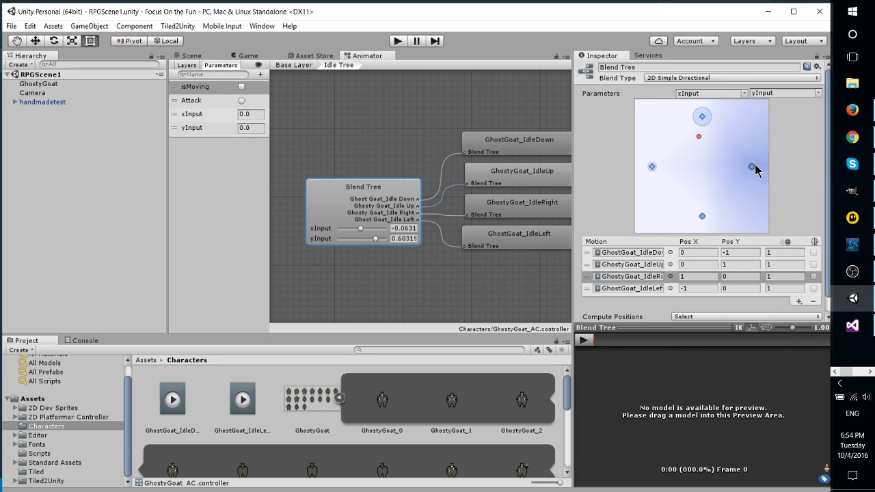
{"action": "left_click", "coordinate": [652, 166]}
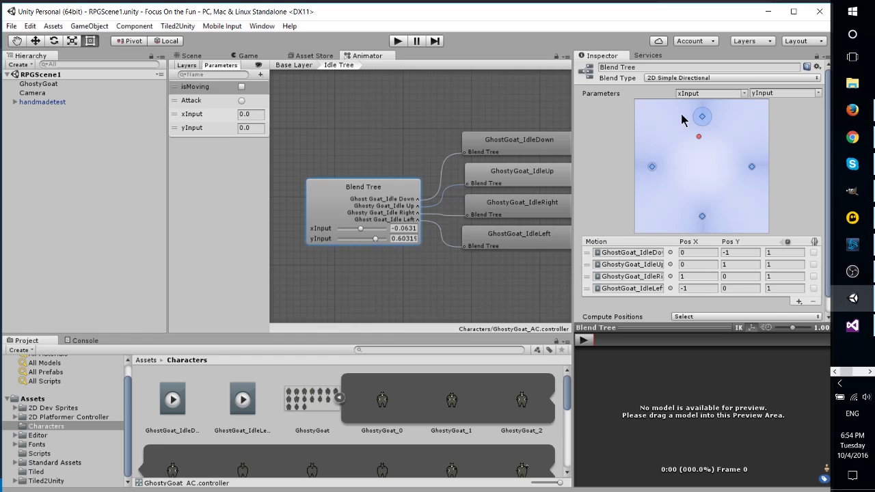
{"action": "left_click", "coordinate": [703, 121]}
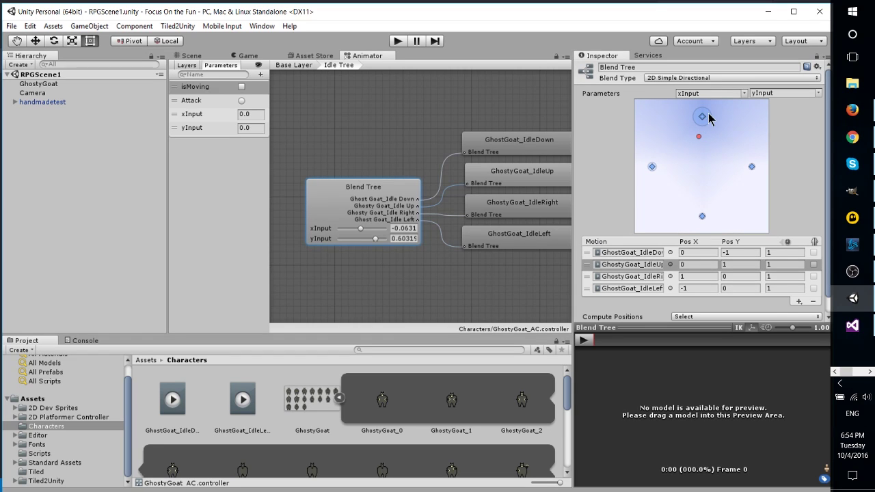
Preview the idle blend between up and right at about xInput 0.58, yInput 0.40, and examine those two motions' influence areas.
{"action": "left_click", "coordinate": [700, 139]}
{"action": "left_click_drag", "start_coordinate": [698, 140], "coordinate": [731, 152]}
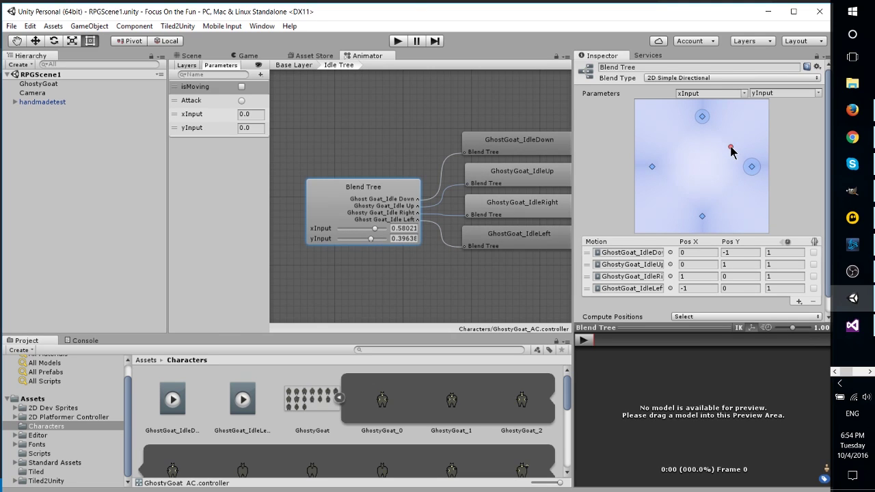
{"action": "left_click", "coordinate": [702, 118]}
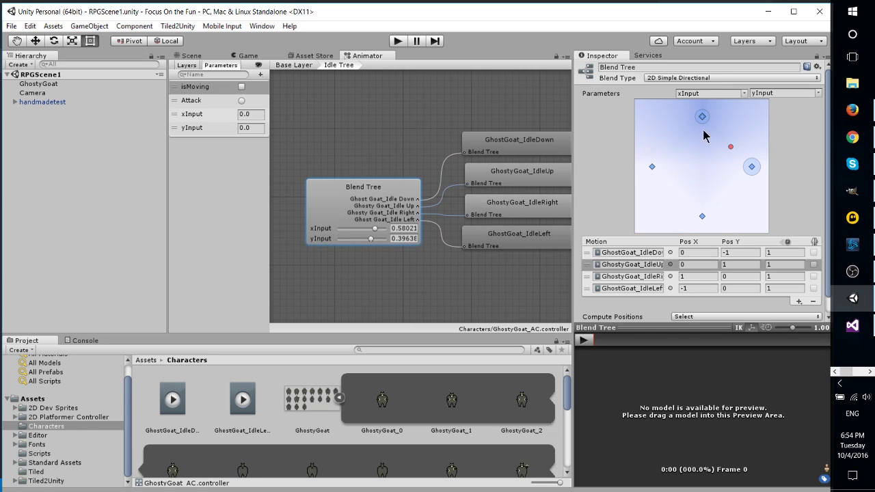
{"action": "left_click", "coordinate": [749, 163]}
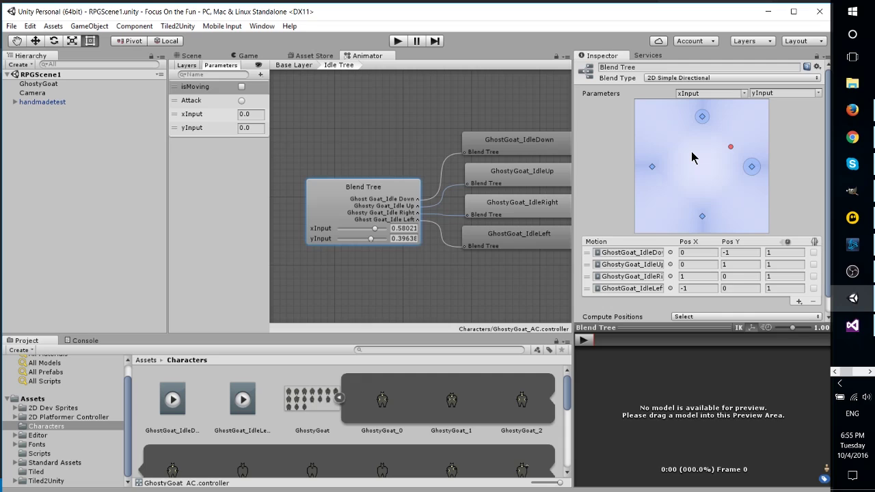
Return to the Base Layer, open the blend tree inside Walk Tree, and examine its four directional walk motions.
{"action": "left_click", "coordinate": [293, 64]}
{"action": "middle_click_drag", "start_coordinate": [419, 149], "coordinate": [456, 151]}
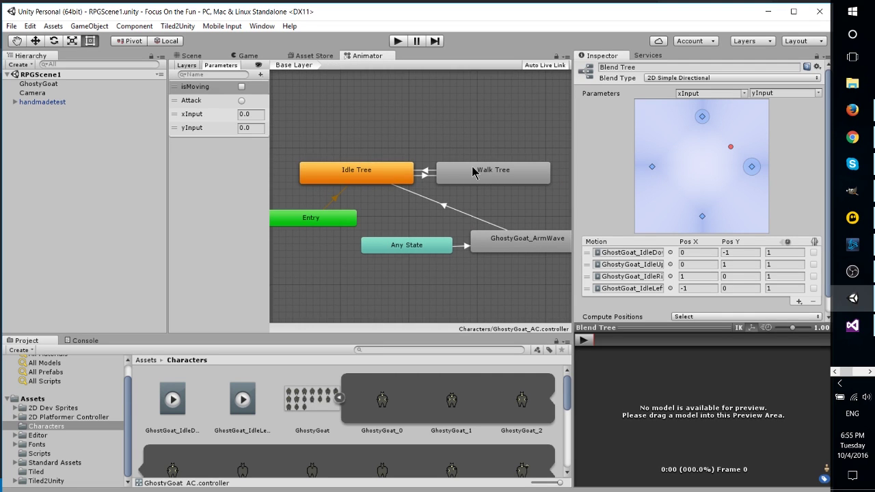
{"action": "double_click", "coordinate": [521, 190]}
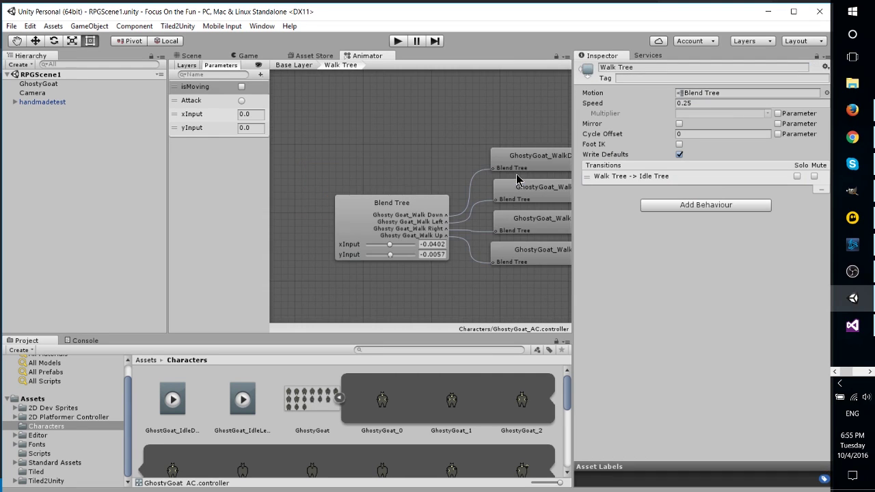
{"action": "left_click", "coordinate": [341, 210]}
{"action": "mouse_move", "coordinate": [403, 150]}
{"action": "middle_mouse_down"}
{"action": "mouse_move", "coordinate": [423, 126]}
{"action": "mouse_move", "coordinate": [419, 157]}
{"action": "middle_mouse_up"}
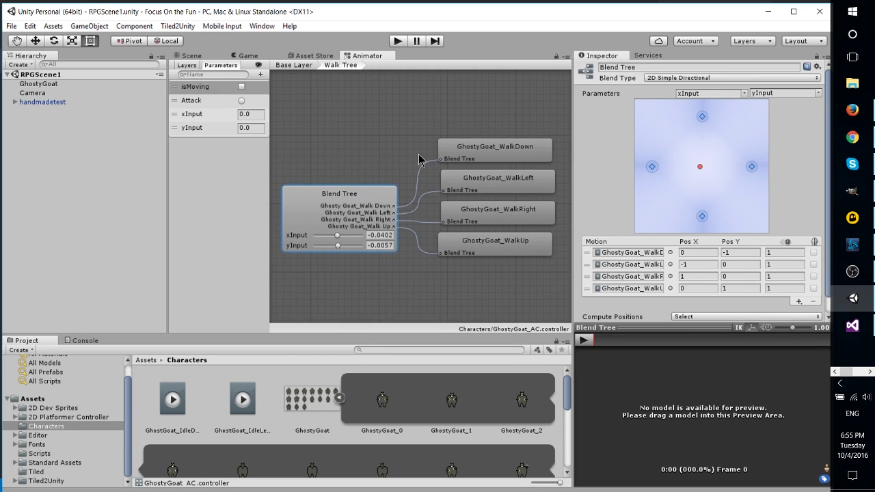
{"action": "left_click", "coordinate": [471, 154]}
{"action": "left_click", "coordinate": [393, 200]}
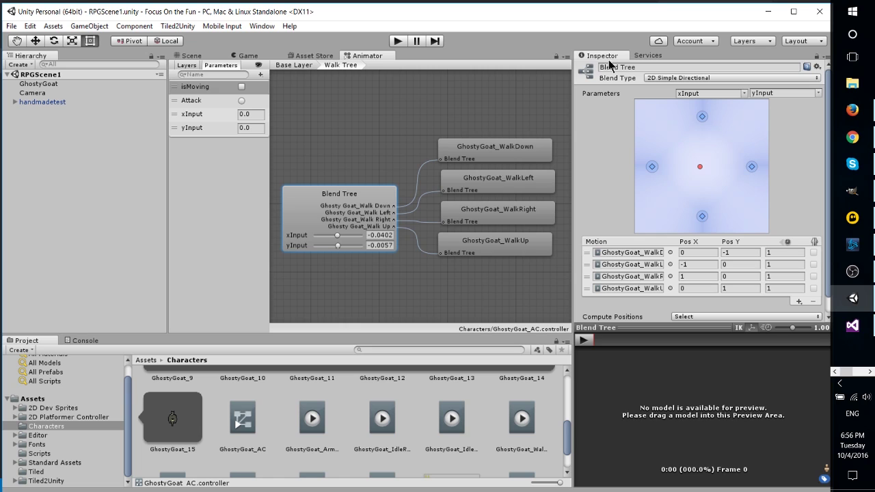
Inspect the GhostyGoat_ArmWave state in the Base Layer and its transition to Idle Tree.
{"action": "left_click", "coordinate": [294, 65]}
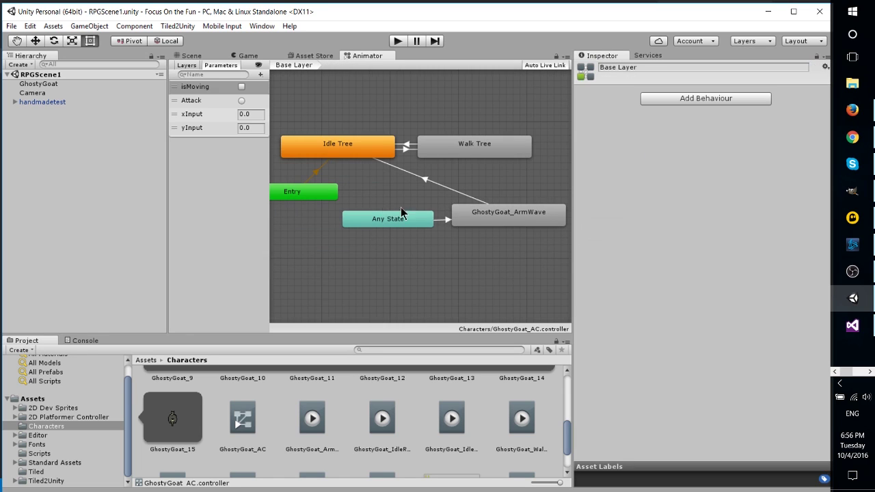
{"action": "left_click", "coordinate": [469, 216]}
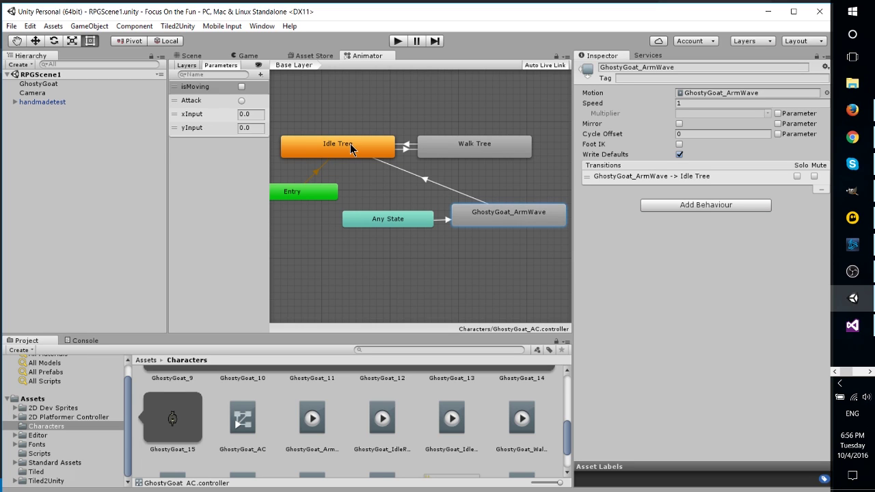
{"action": "left_click", "coordinate": [410, 190]}
{"action": "left_click", "coordinate": [492, 211]}
{"action": "left_click", "coordinate": [422, 179]}
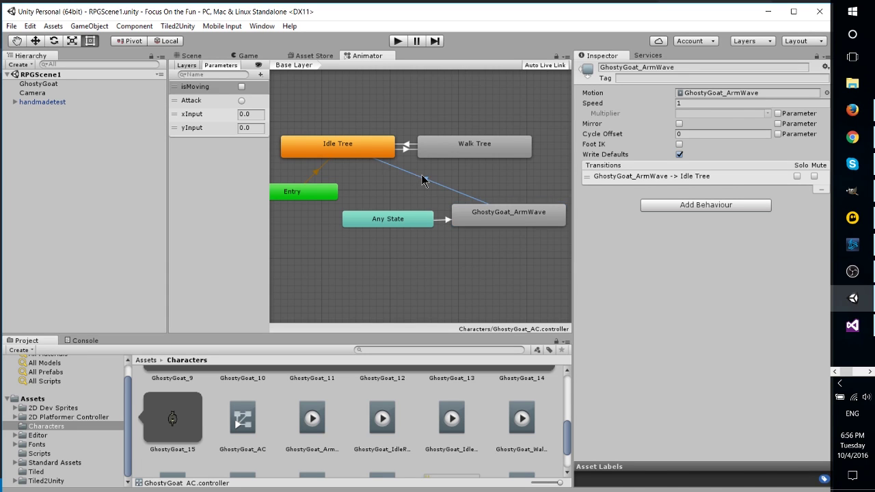
{"action": "left_click", "coordinate": [371, 152]}
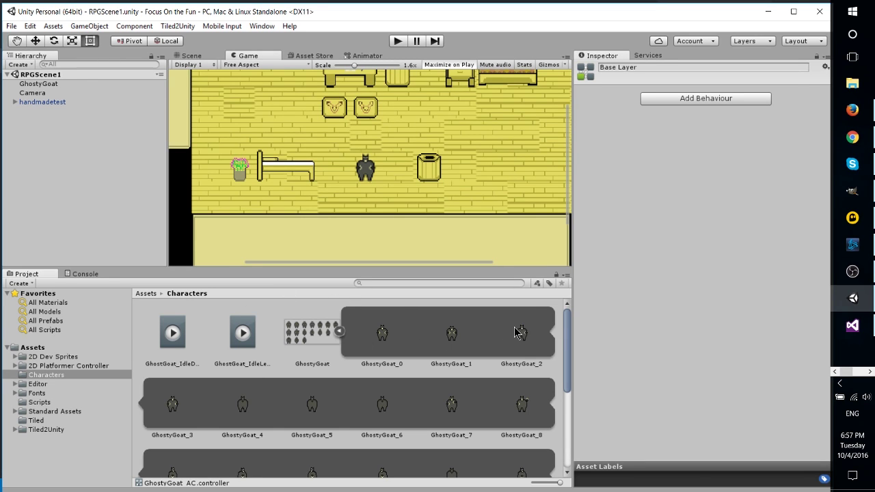
Browse the Characters assets, run the scene, and walk the goat in all four directions near the bed and barrel.
{"action": "scroll", "coordinate": [515, 332], "scroll_direction": "down", "scroll_amount": 1}
{"action": "scroll", "coordinate": [516, 332], "scroll_direction": "down", "scroll_amount": 1}
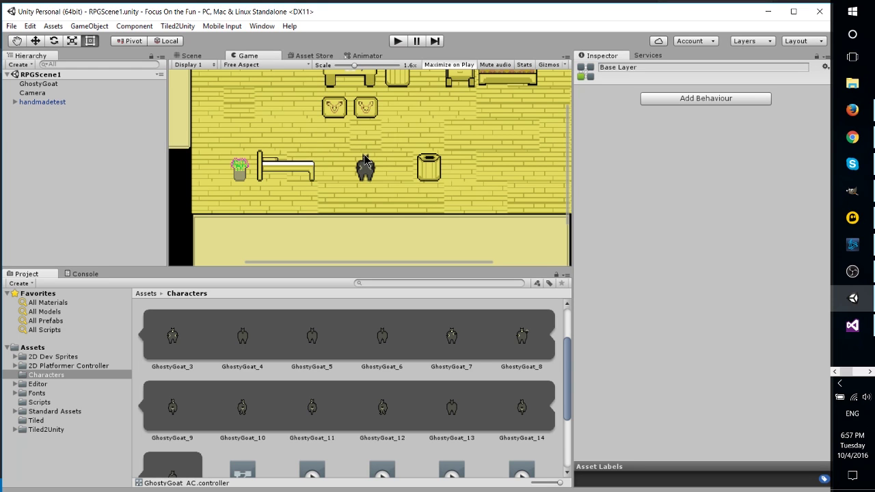
{"action": "left_click", "coordinate": [397, 41]}
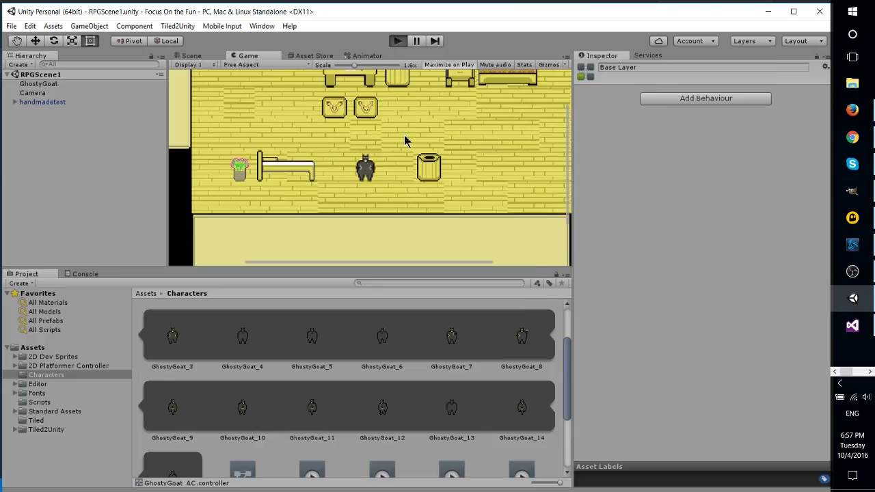
{"action": "key", "text": "Right"}
{"action": "key", "text": "Down"}
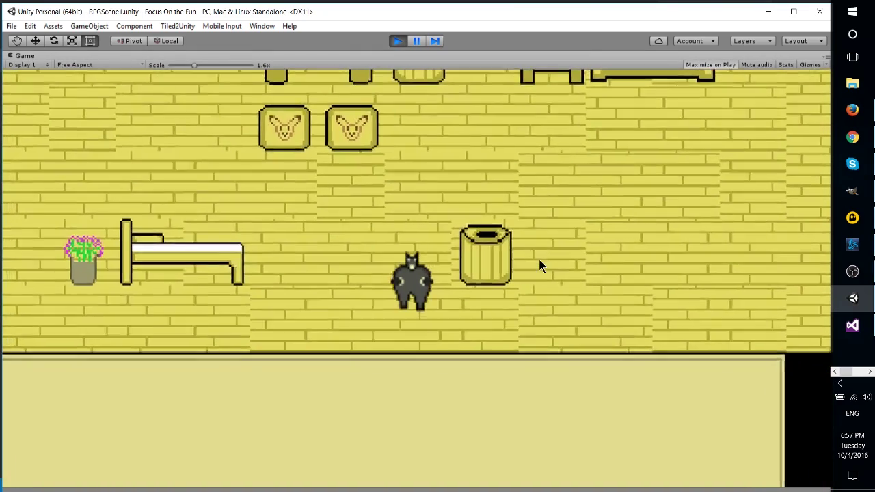
{"action": "key", "text": "Left"}
{"action": "key", "text": "Up"}
{"action": "key", "text": "Right"}
{"action": "key", "text": "Right"}
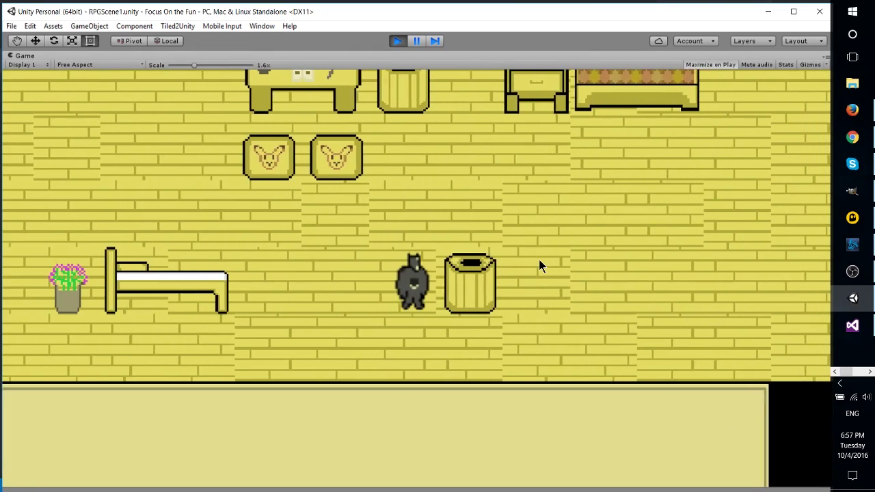
{"action": "key", "text": "Left"}
{"action": "key", "text": "Left"}
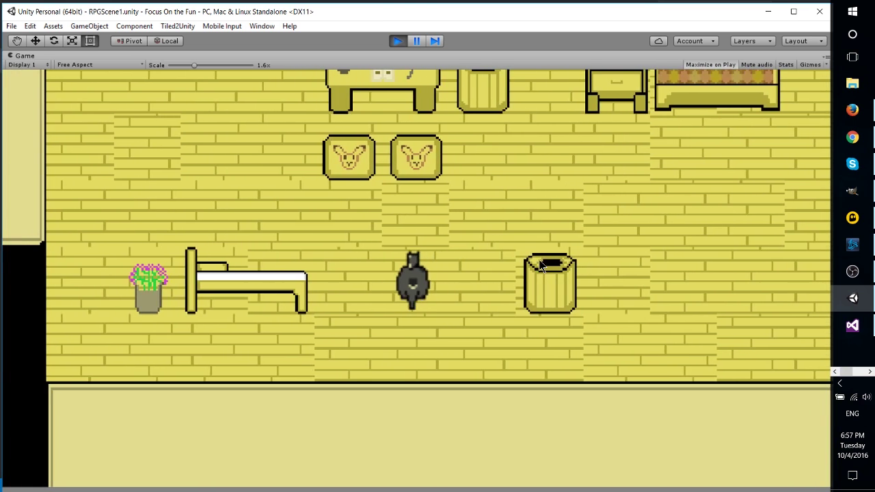